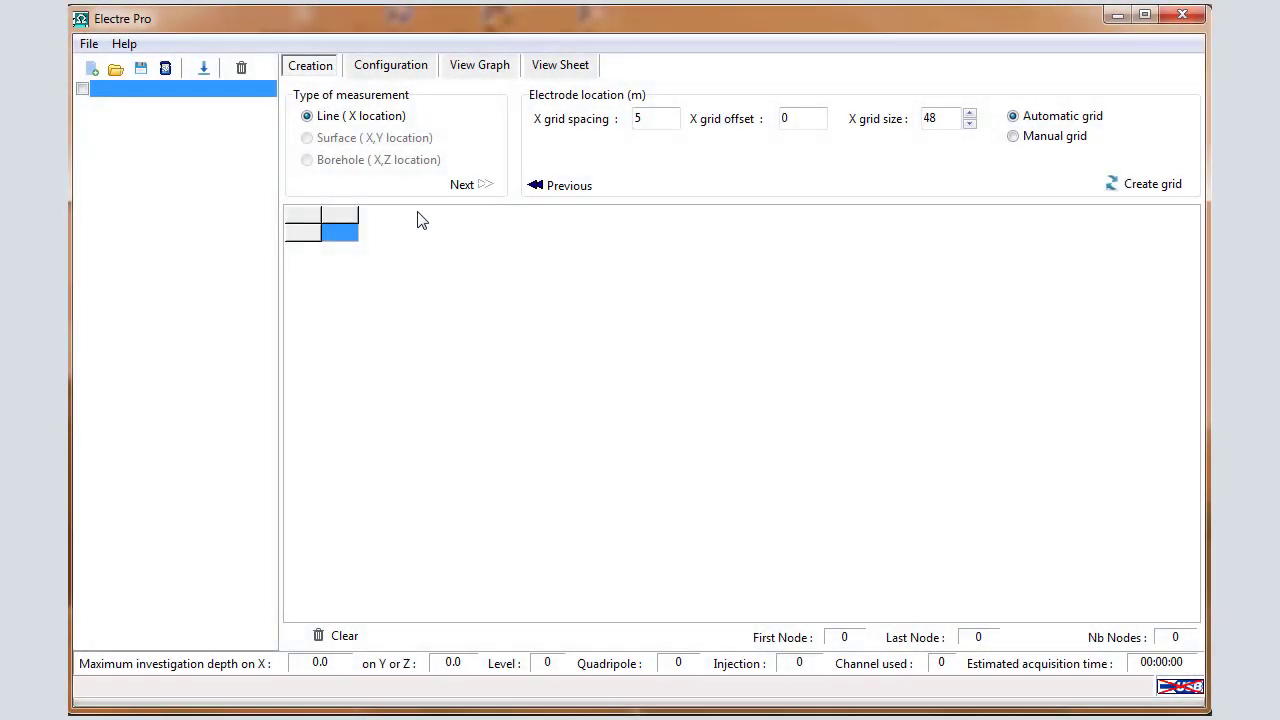
- Start a new Line (X location) sequence with 48 electrodes at 5 m spacing and 0 offset
{"action": "left_click", "coordinate": [90, 45]}
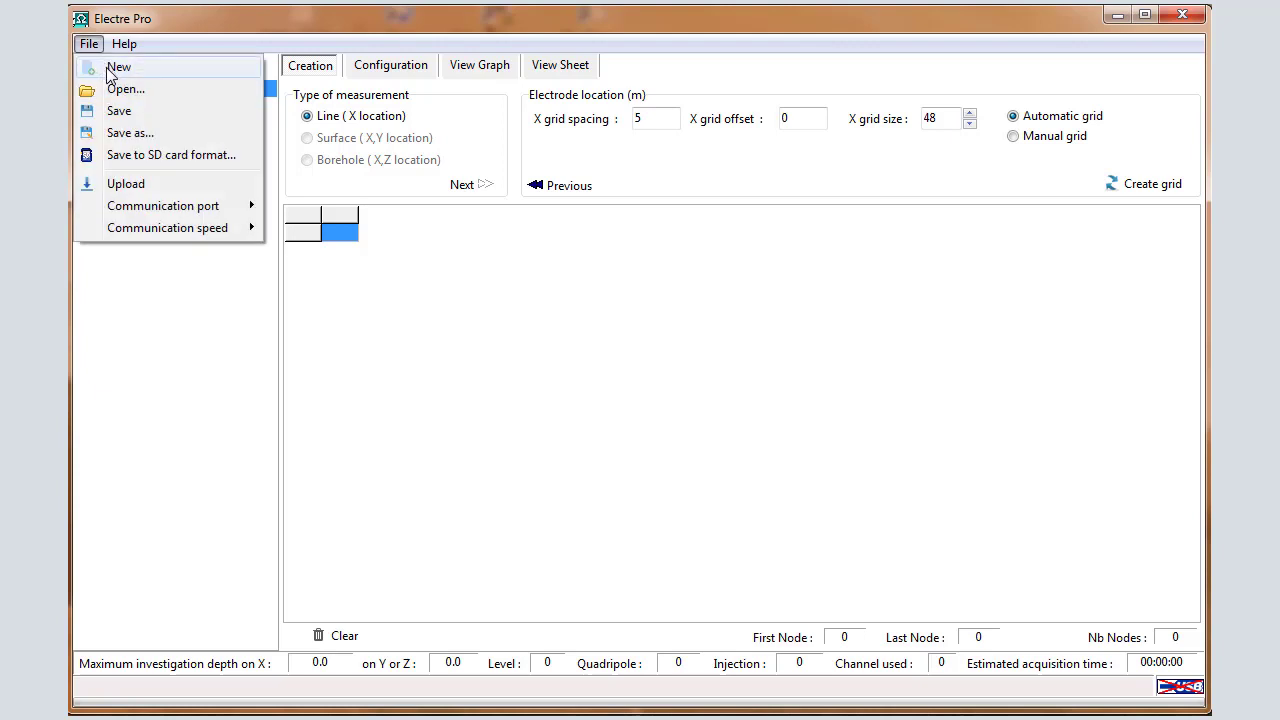
{"action": "left_click", "coordinate": [117, 67]}
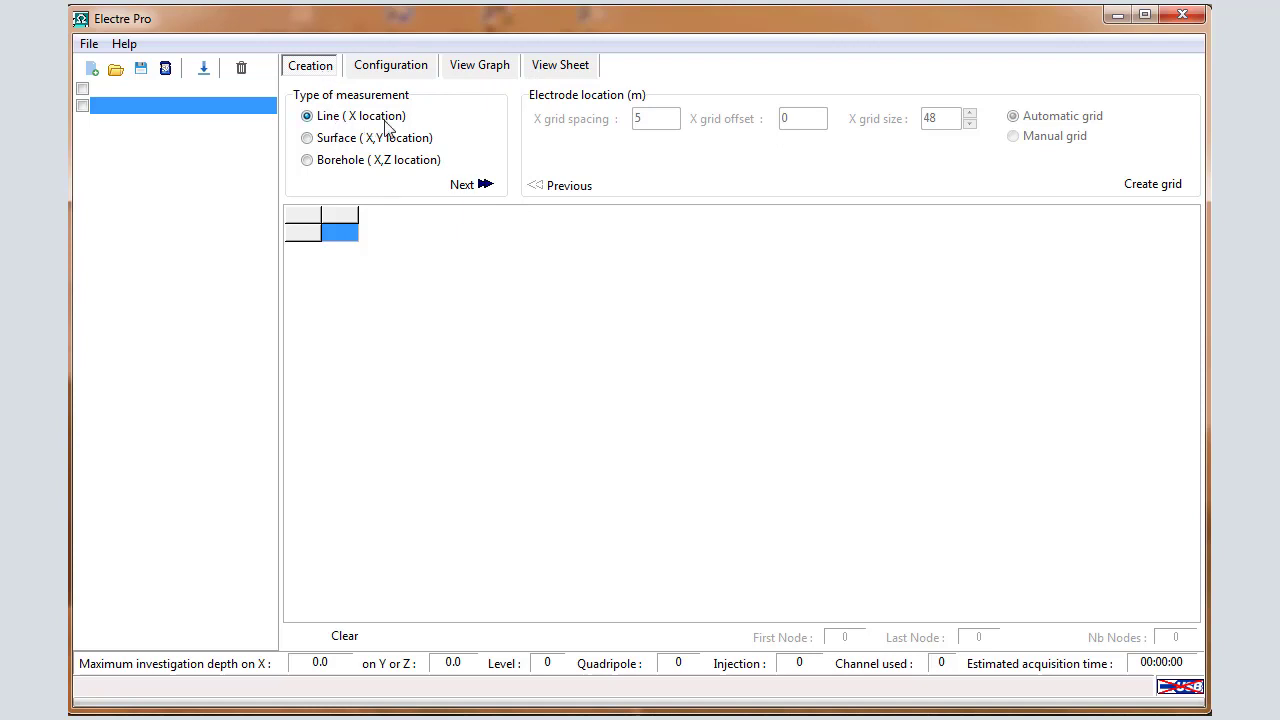
{"action": "left_click", "coordinate": [461, 187]}
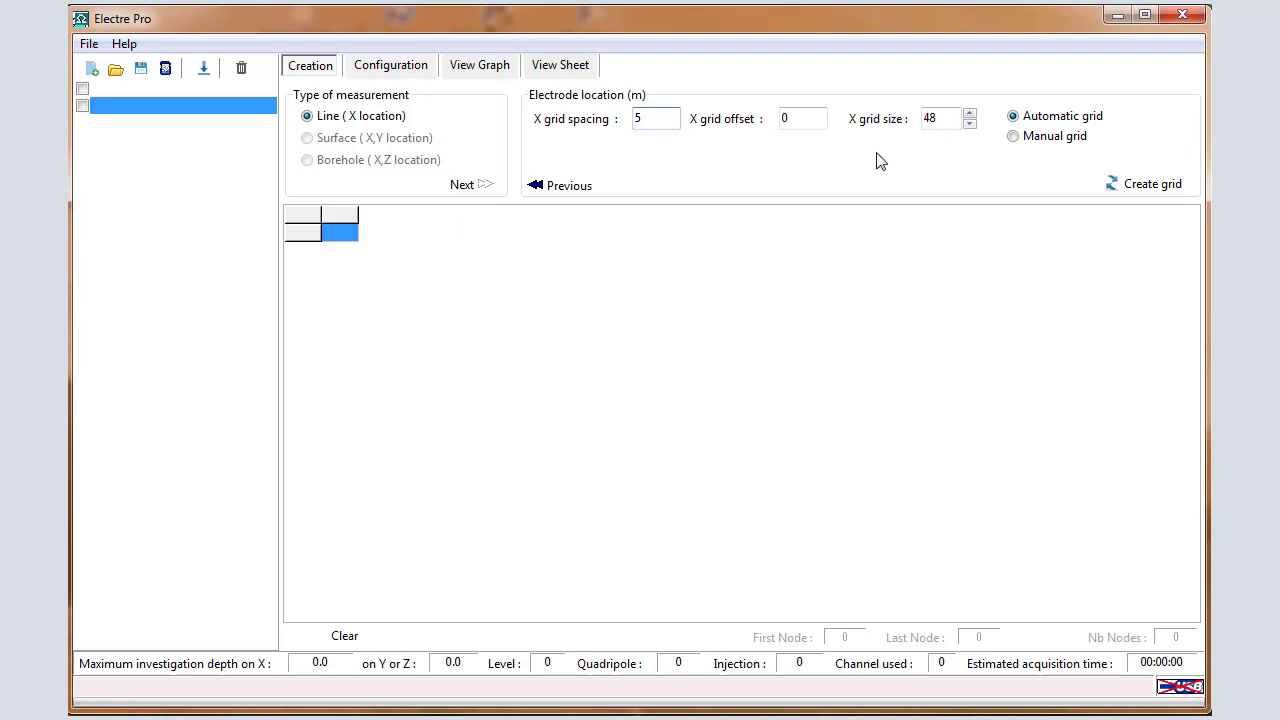
{"action": "left_click", "coordinate": [948, 121]}
{"action": "left_click", "coordinate": [812, 119]}
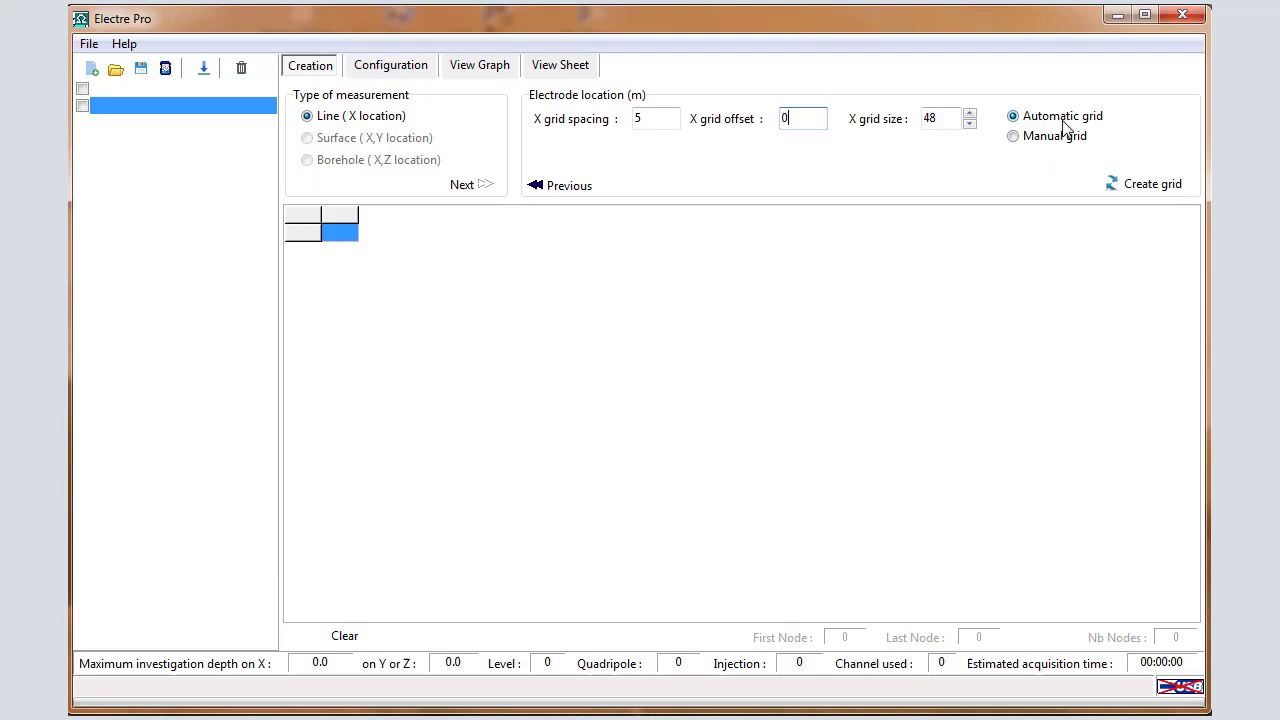
- Create the 48-electrode grid and check it ends at 235 m
{"action": "left_click", "coordinate": [1153, 186]}
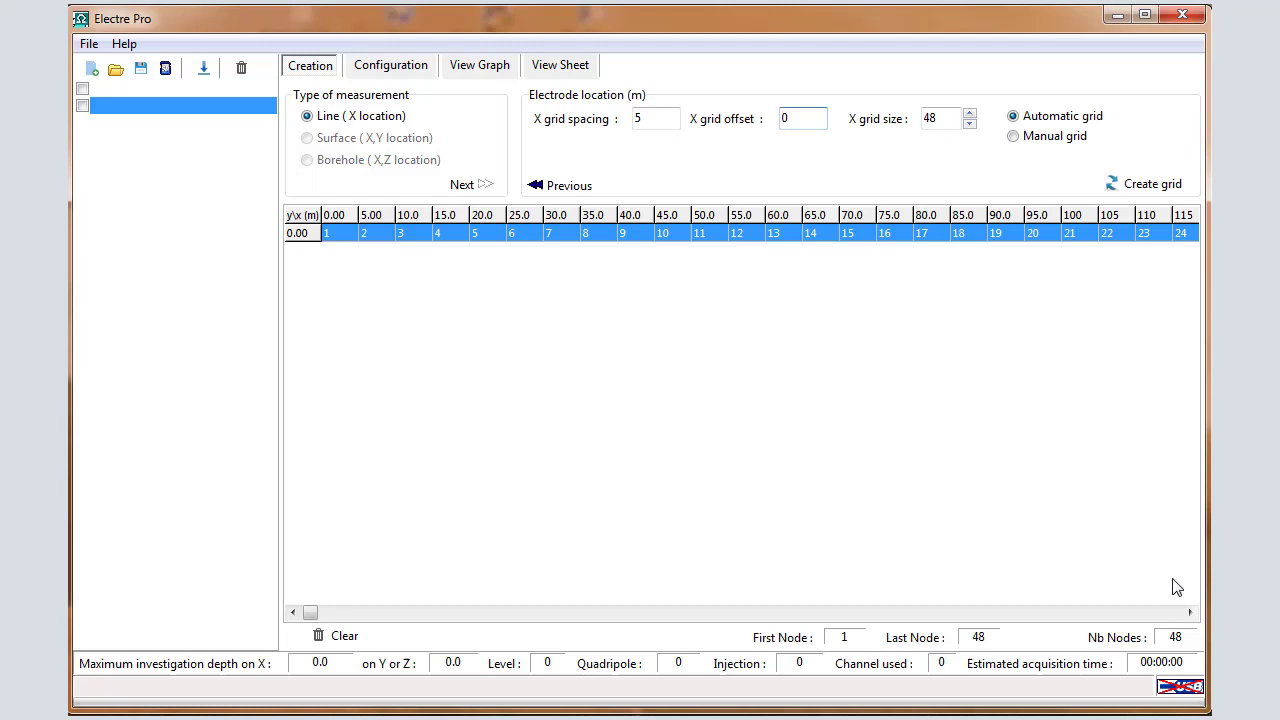
{"action": "left_click", "coordinate": [1172, 612]}
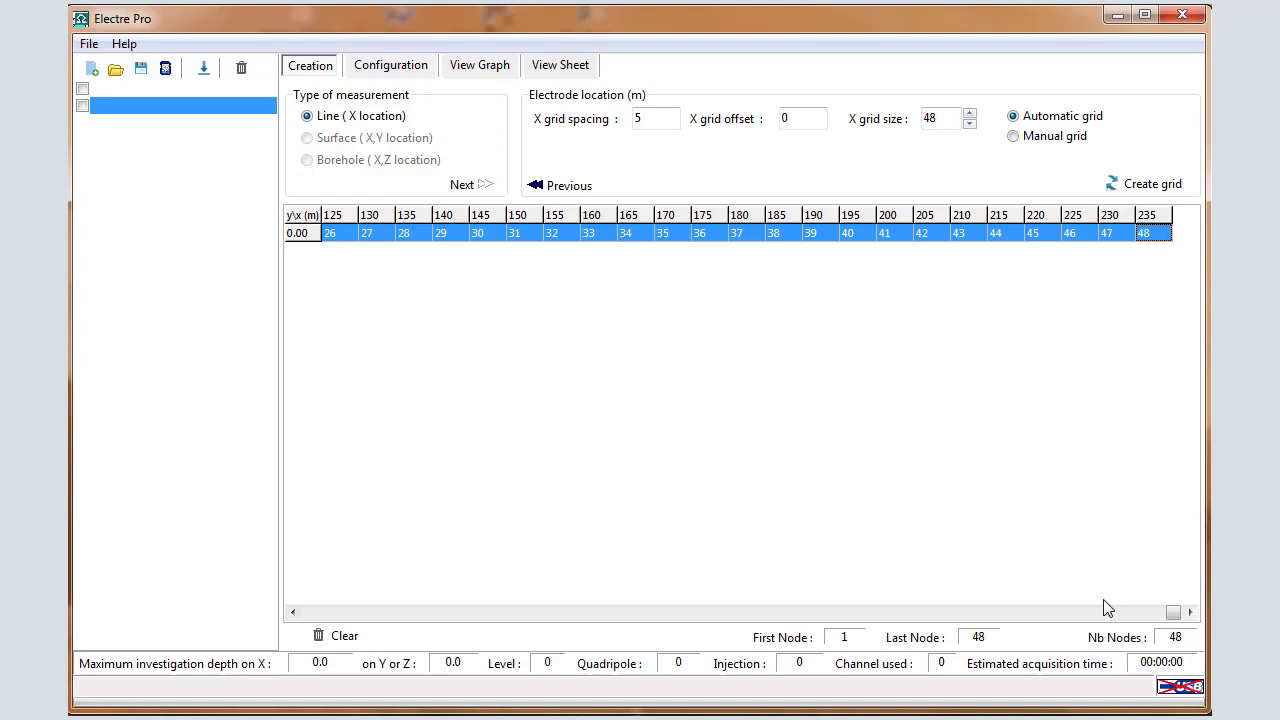
{"action": "left_click_drag", "start_coordinate": [1176, 612], "coordinate": [303, 648]}
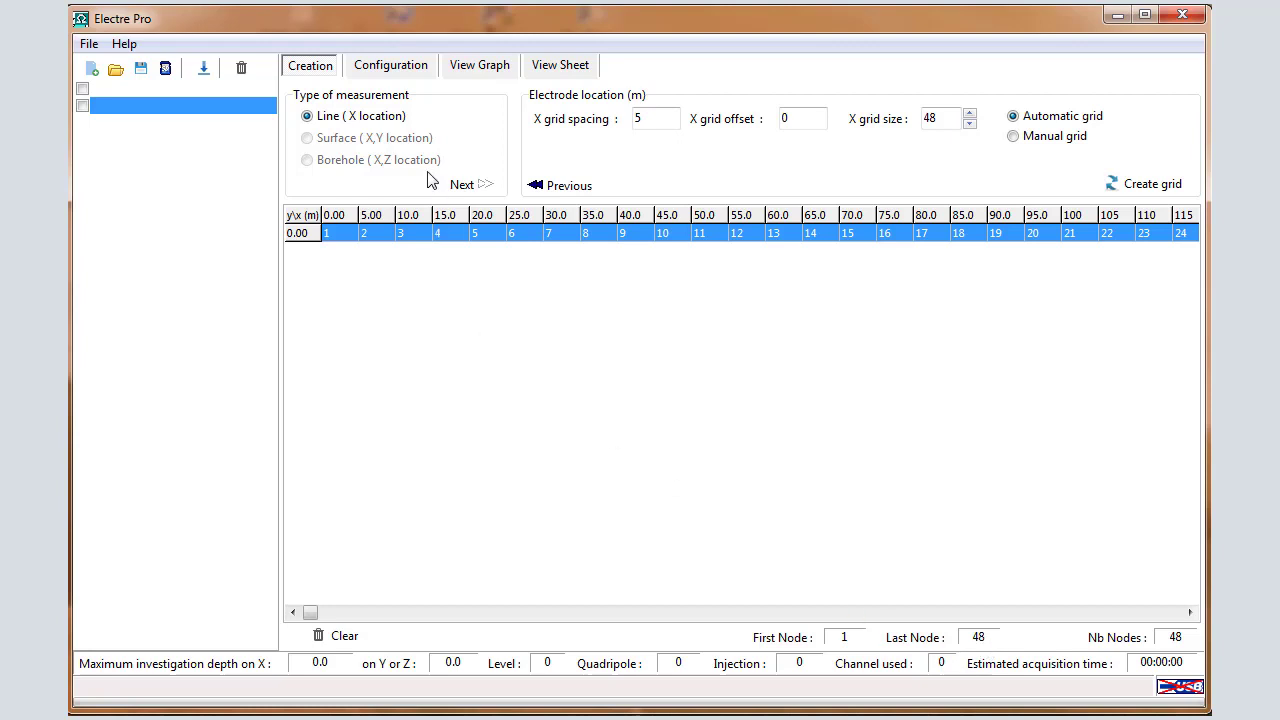
{"action": "left_click", "coordinate": [390, 65]}
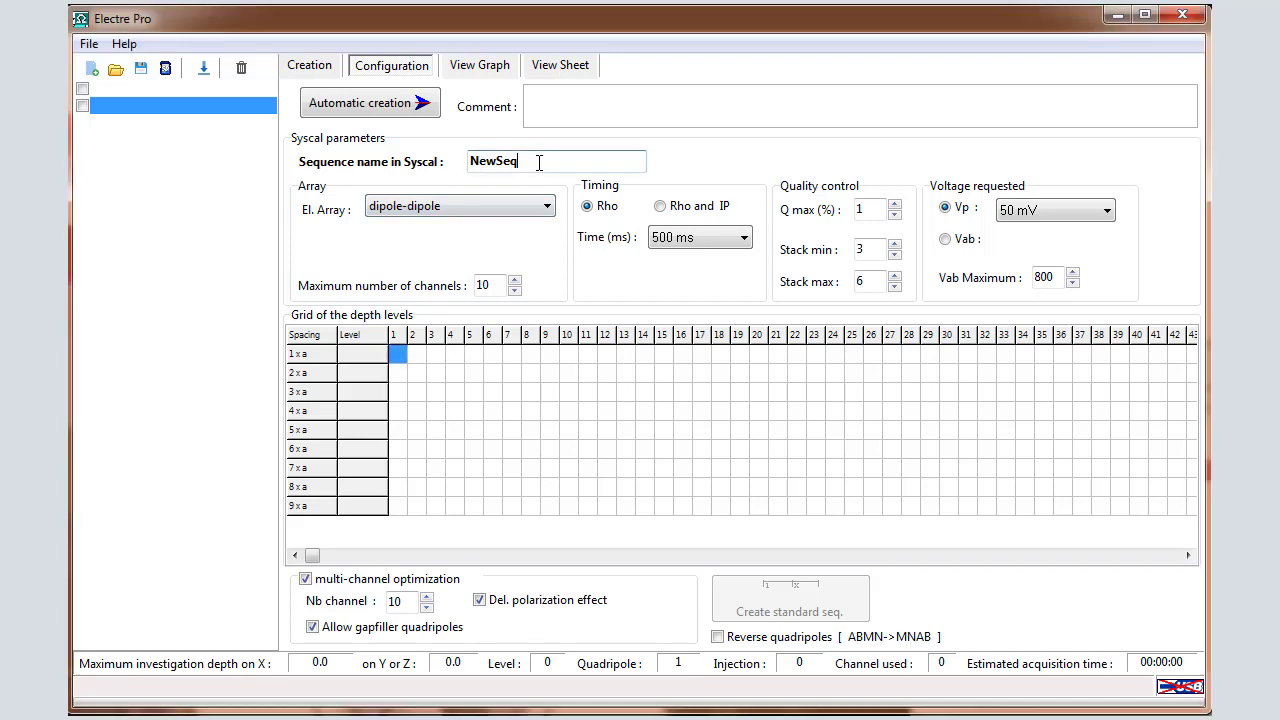
- Rename the sequence from NewSeq to WS48 and choose the WS reciprocal electrode array
{"action": "left_click_drag", "start_coordinate": [512, 162], "coordinate": [455, 166]}
{"action": "type", "text": "WS48"}
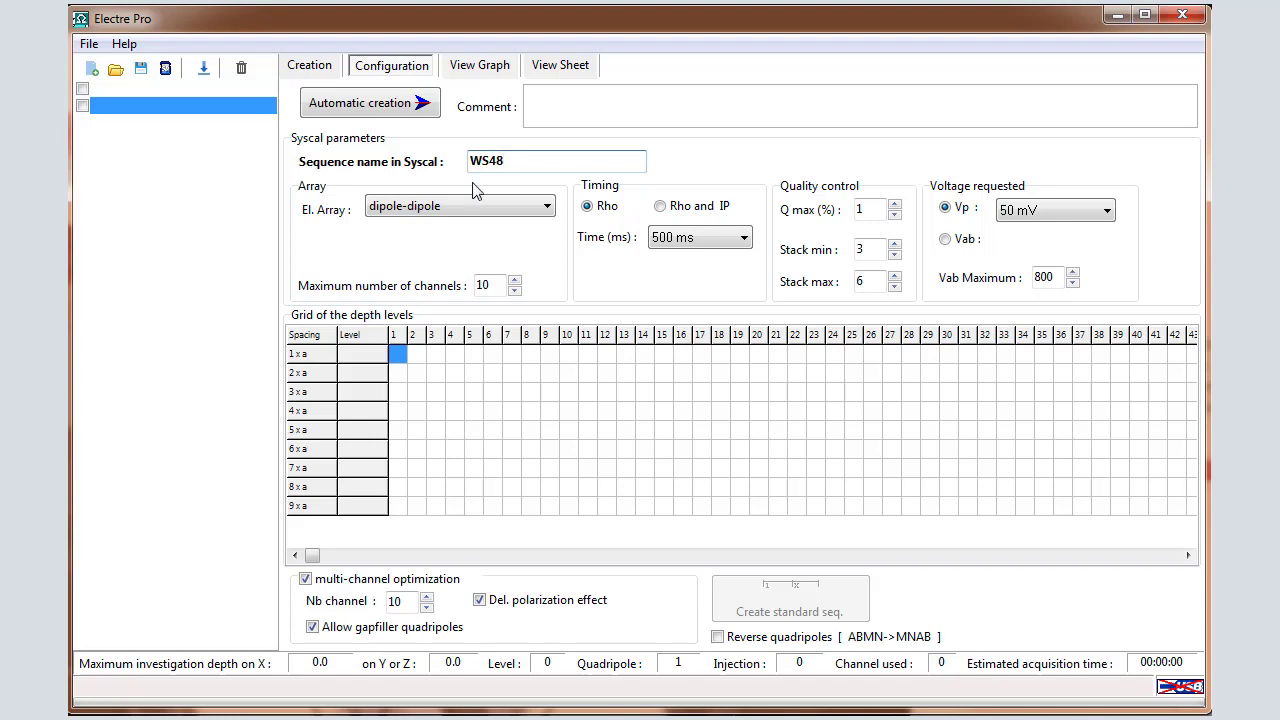
{"action": "left_click", "coordinate": [546, 208]}
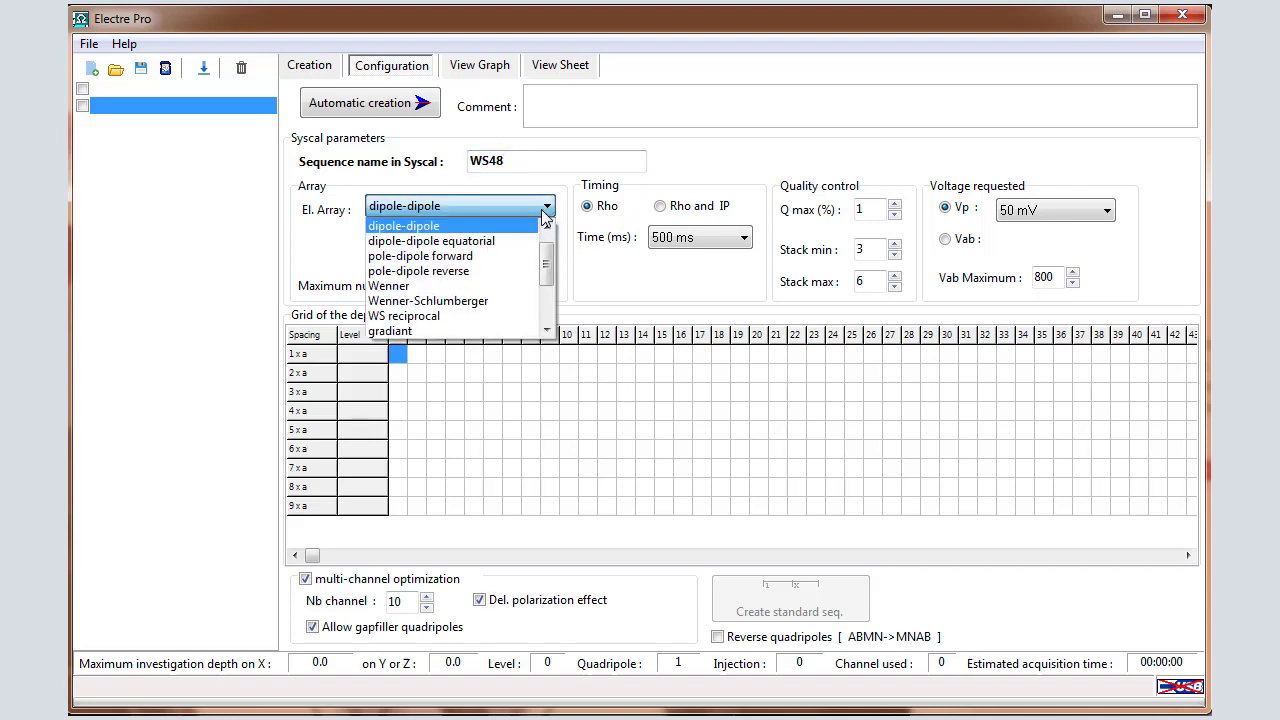
{"action": "scroll", "coordinate": [548, 268], "scroll_direction": "down", "scroll_amount": 1}
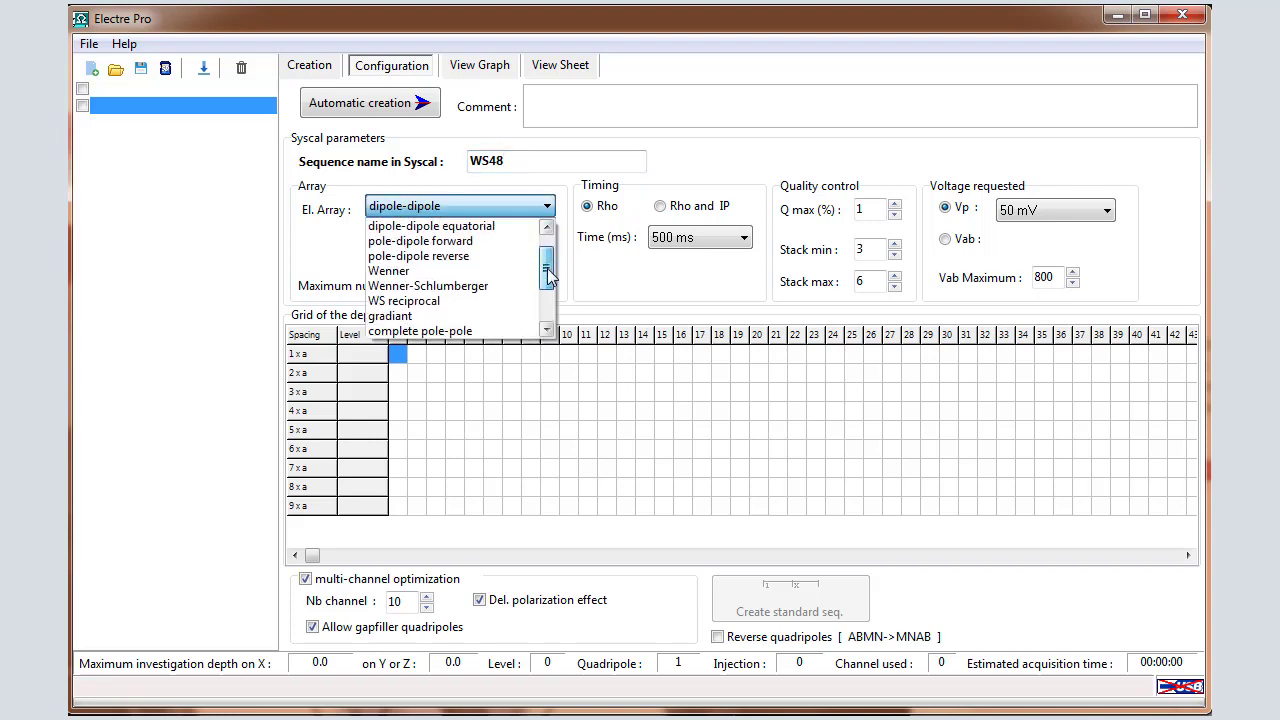
{"action": "left_click", "coordinate": [505, 301]}
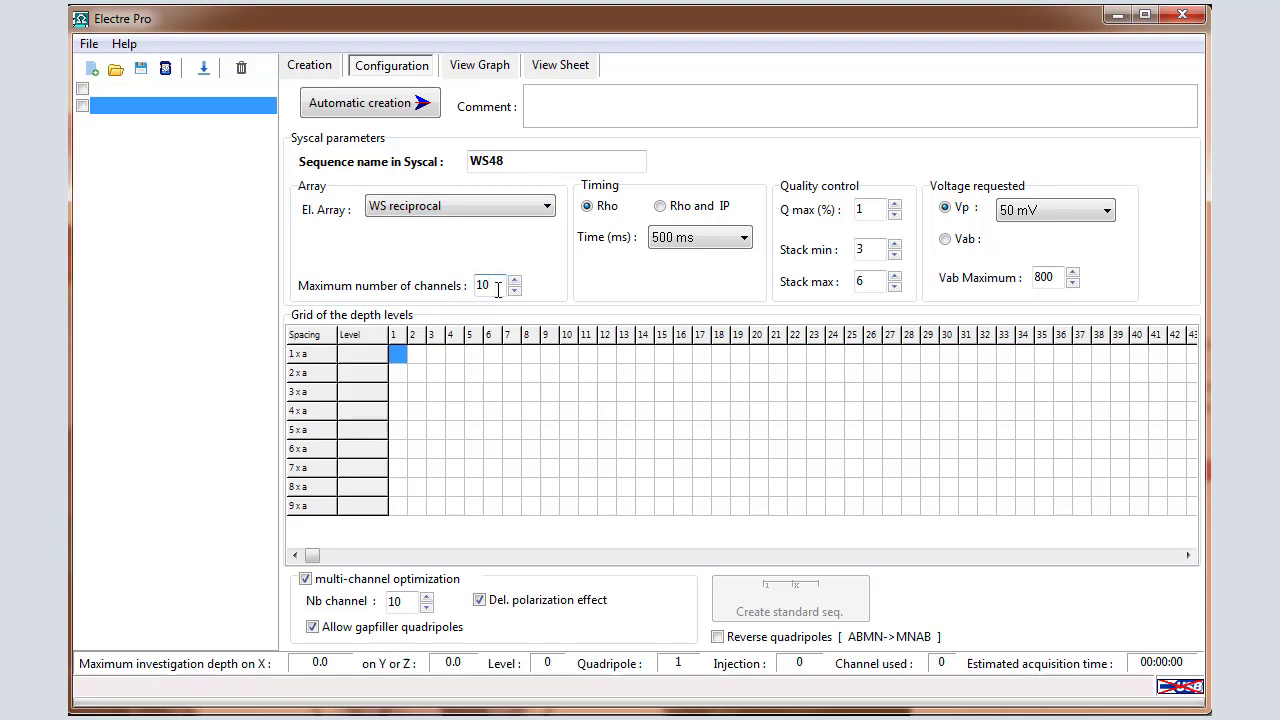
- Set the maximum number of channels to 10 and check the Stack min and Vab maximum values
{"action": "key", "text": "BackSpace"}
{"action": "key", "text": "BackSpace"}
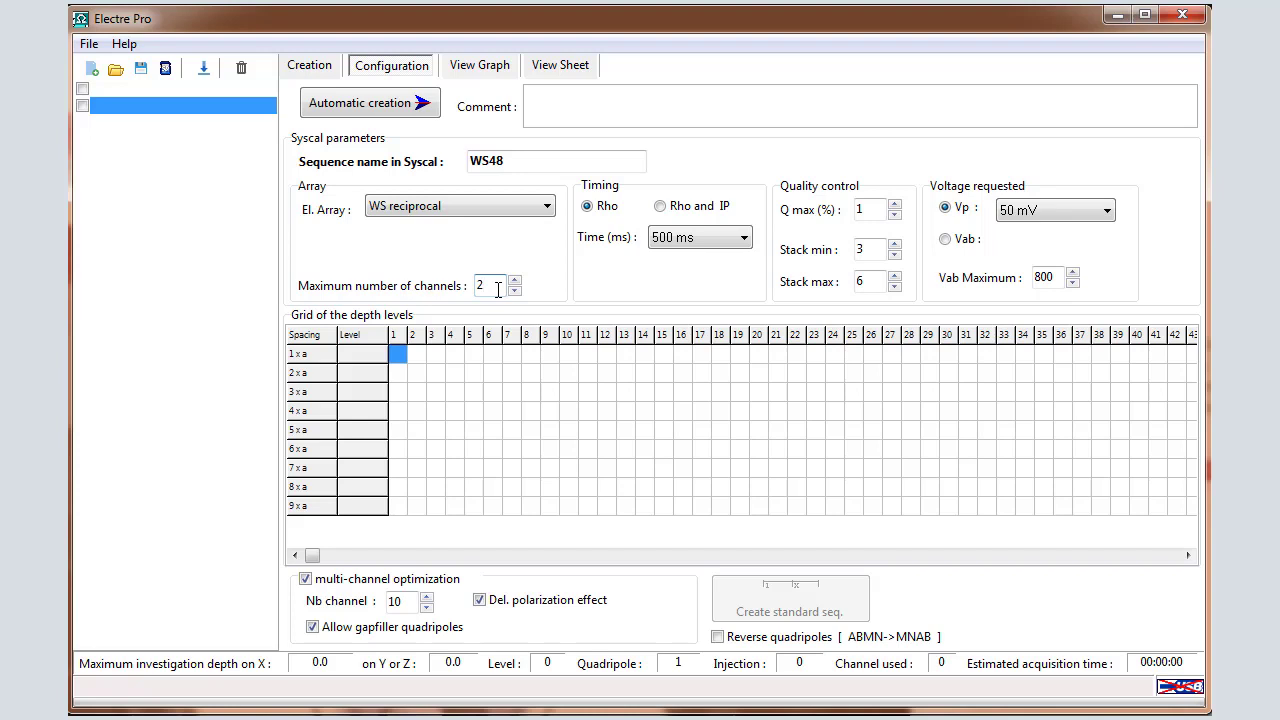
{"action": "type", "text": "10"}
{"action": "left_click", "coordinate": [874, 251]}
{"action": "left_click", "coordinate": [873, 208]}
{"action": "left_click", "coordinate": [871, 250]}
{"action": "left_click", "coordinate": [1047, 273]}
- Add six depth levels at each spacing from 1a to 4a, plus one at 5a
{"action": "left_click_drag", "start_coordinate": [445, 360], "coordinate": [877, 443]}
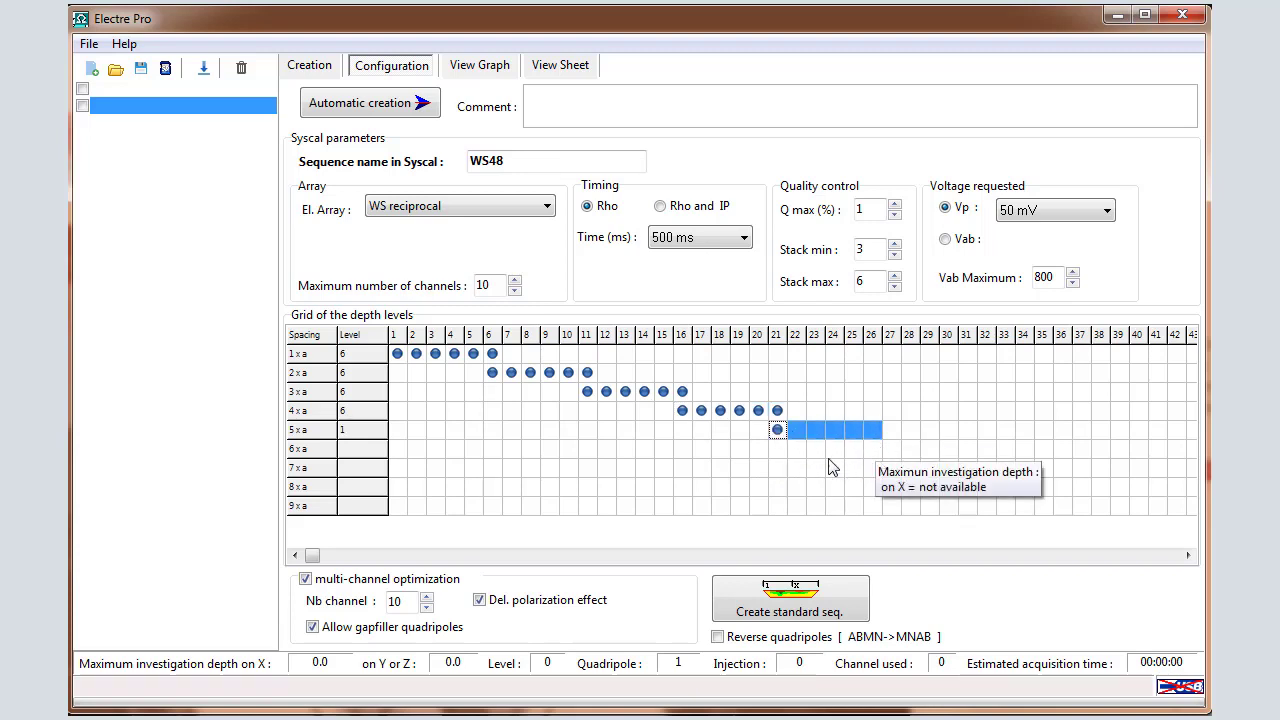
{"action": "left_click", "coordinate": [771, 433]}
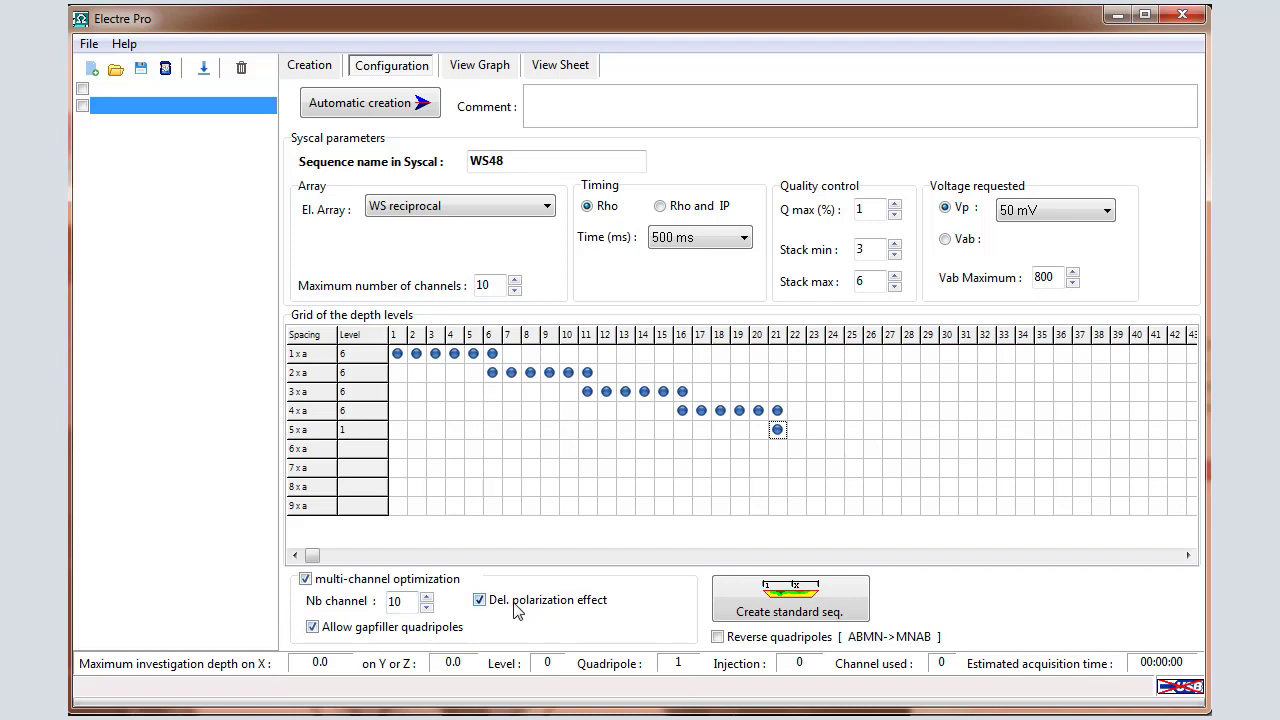
- Generate the 934-quadripole standard sequence and save it as C:\WS48.sqz
{"action": "left_click", "coordinate": [746, 610]}
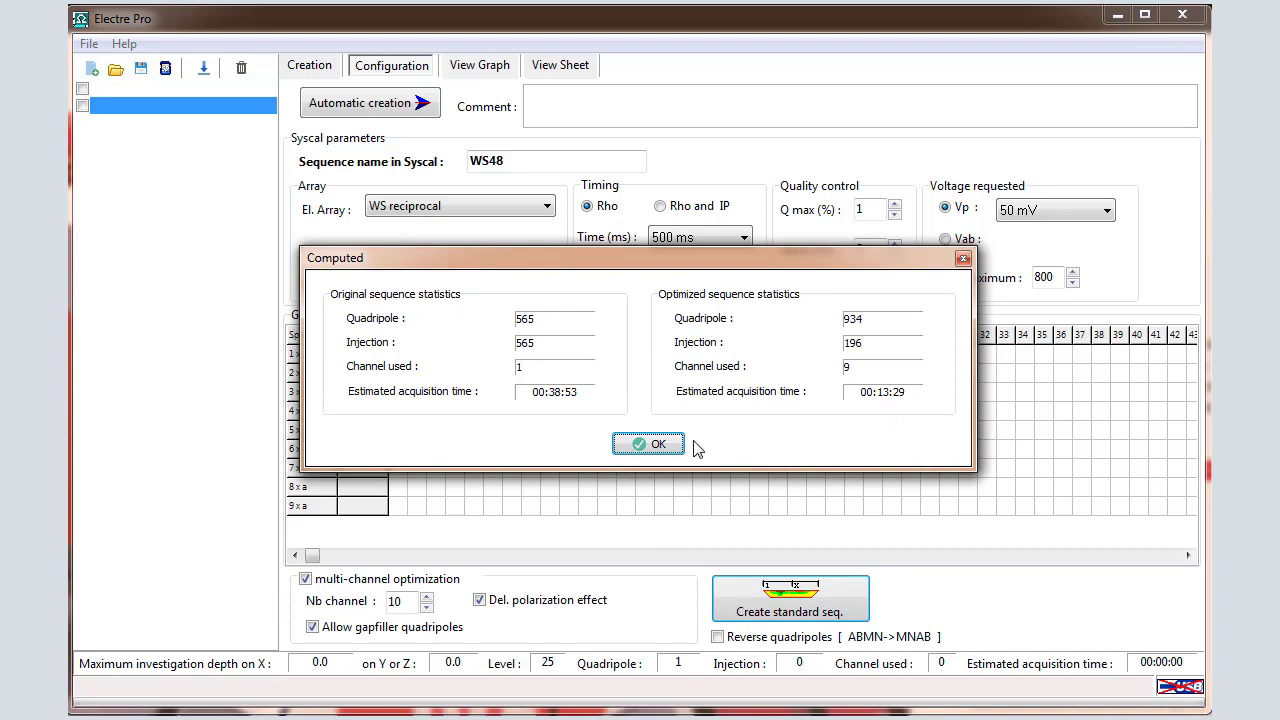
{"action": "left_click", "coordinate": [650, 444]}
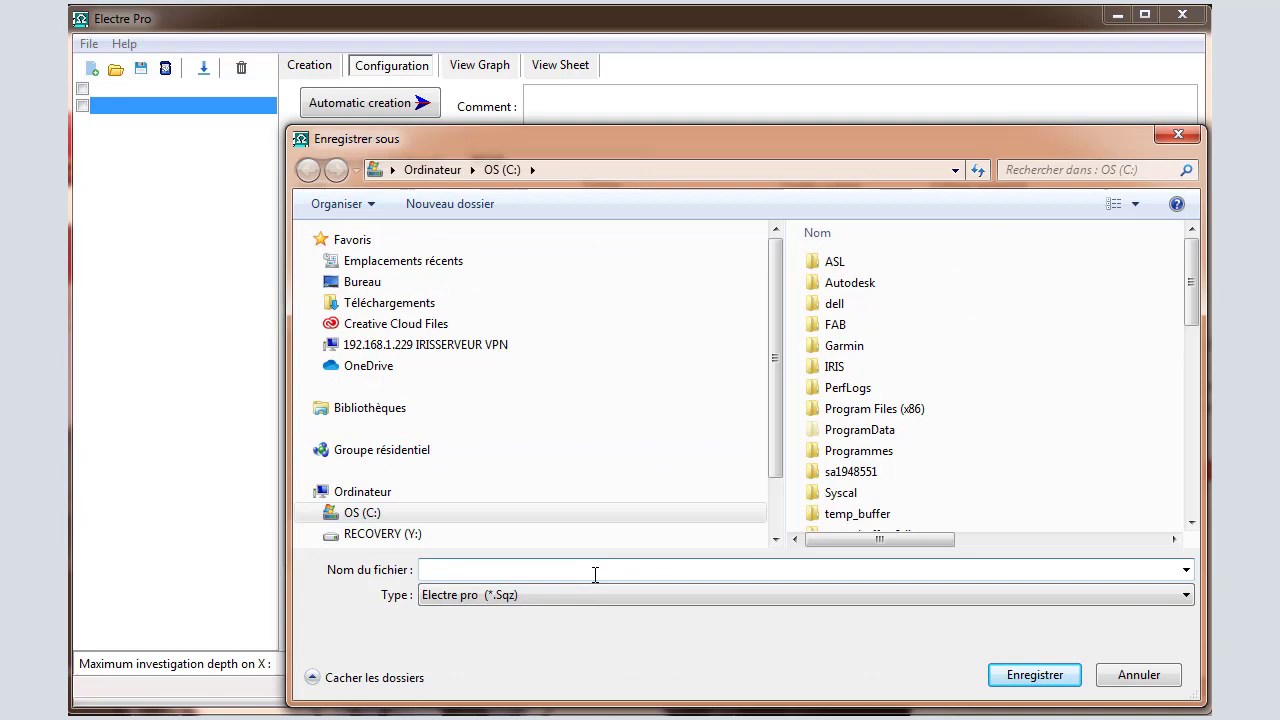
{"action": "type", "text": "WS48"}
{"action": "left_click", "coordinate": [1036, 675]}
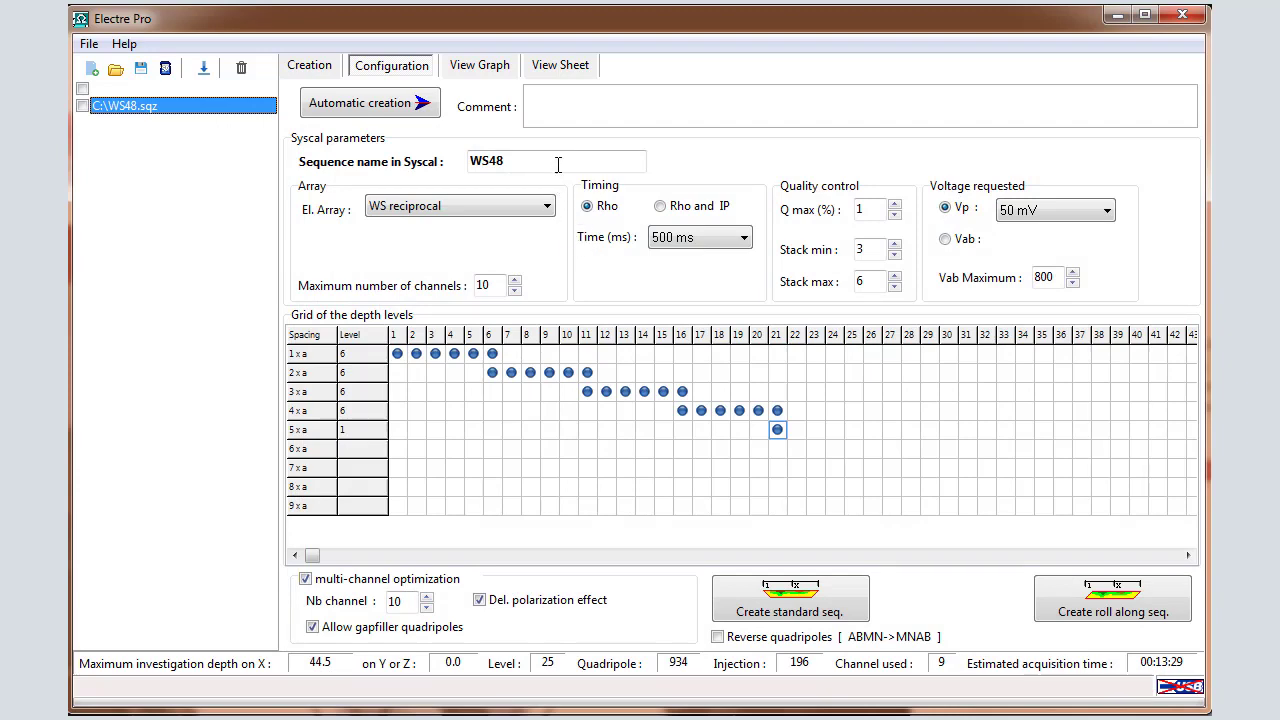
- Display the WS48 pseudo-section graph: 25 levels along 0–240 m, 44.5 m maximum depth
{"action": "left_click", "coordinate": [484, 62]}
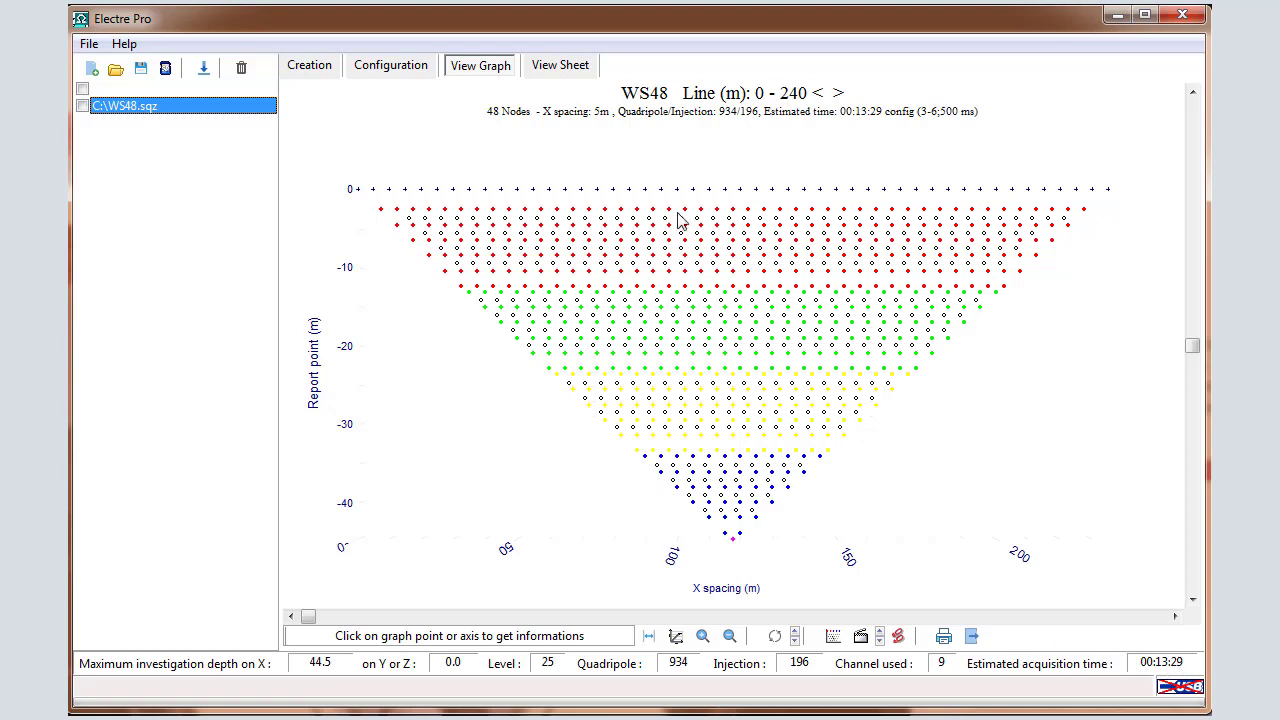
- Scroll the electrode-position table and the 934-quadripole table to the bottom and back to the top
{"action": "left_click", "coordinate": [561, 68]}
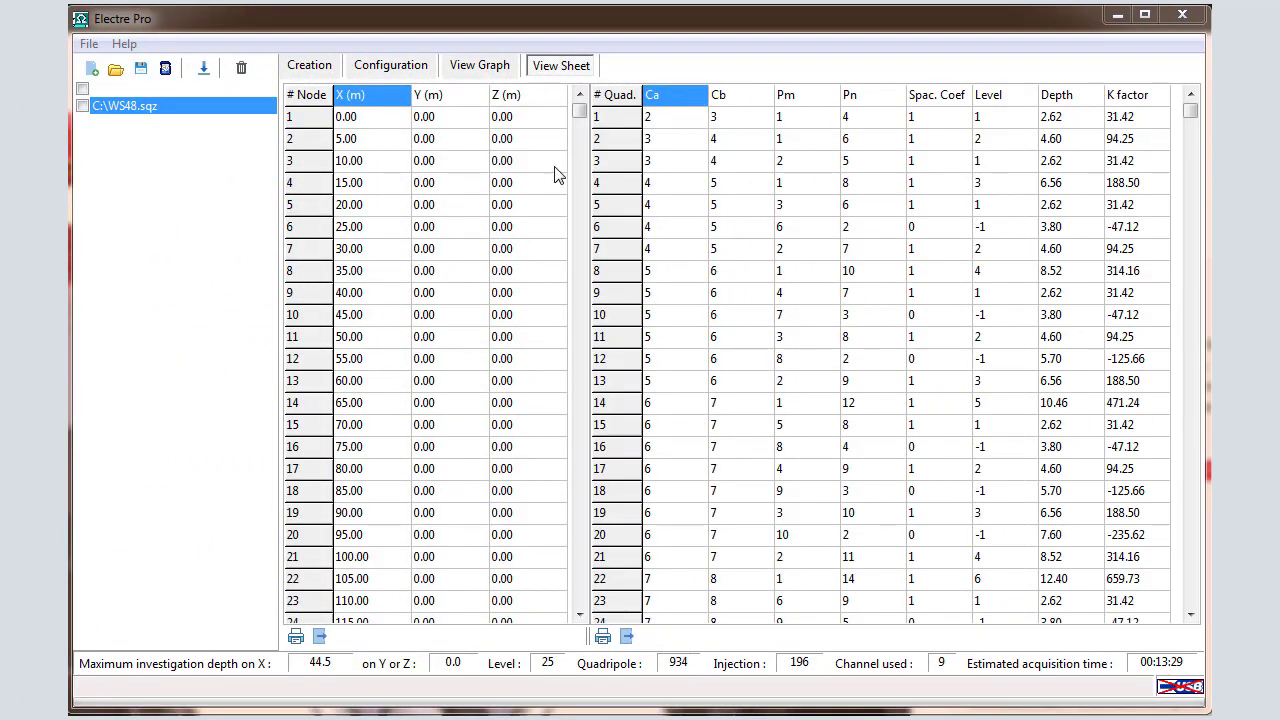
{"action": "left_click_drag", "start_coordinate": [580, 118], "coordinate": [579, 621]}
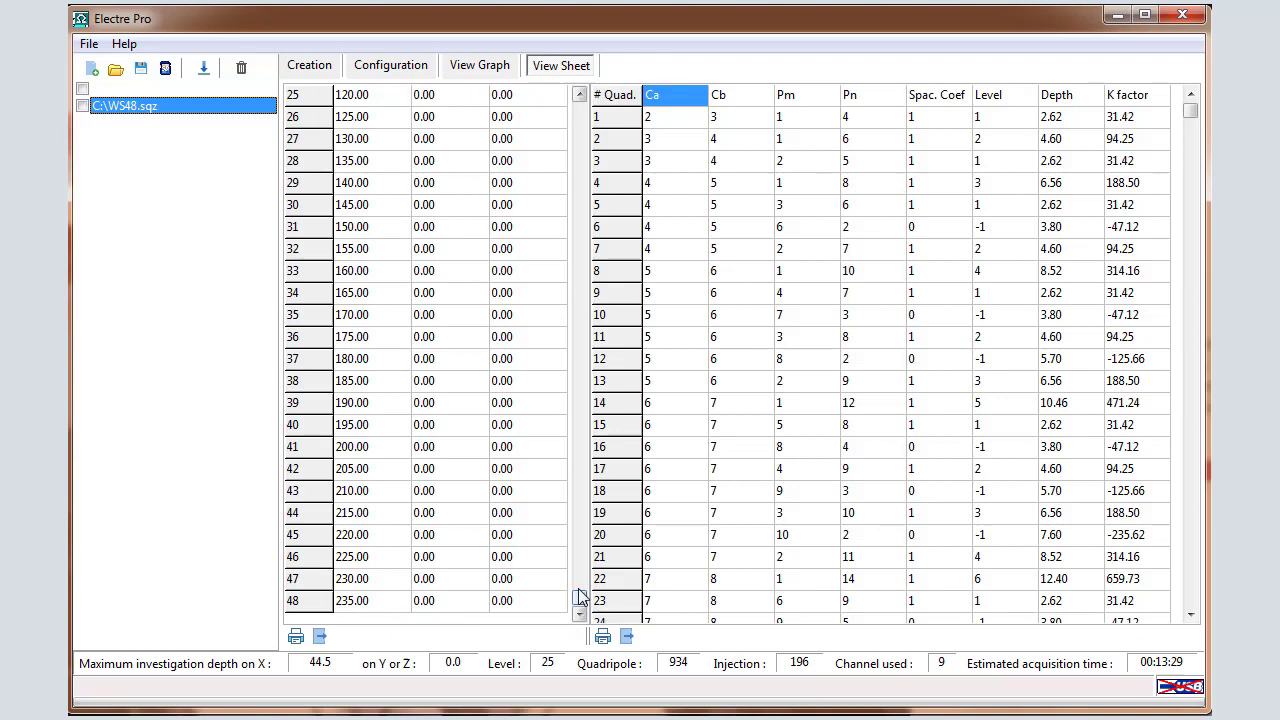
{"action": "left_click_drag", "start_coordinate": [583, 600], "coordinate": [582, 88]}
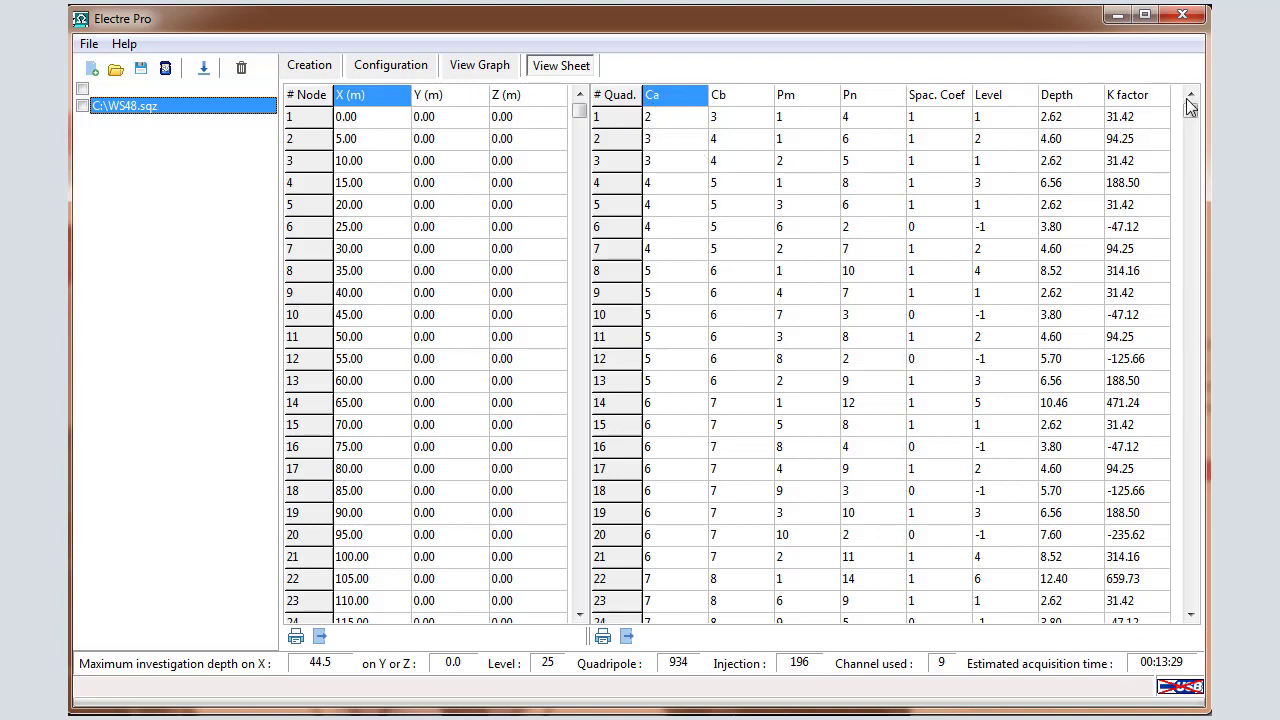
{"action": "left_click_drag", "start_coordinate": [1193, 118], "coordinate": [1198, 530]}
{"action": "left_click_drag", "start_coordinate": [1197, 615], "coordinate": [1197, 615]}
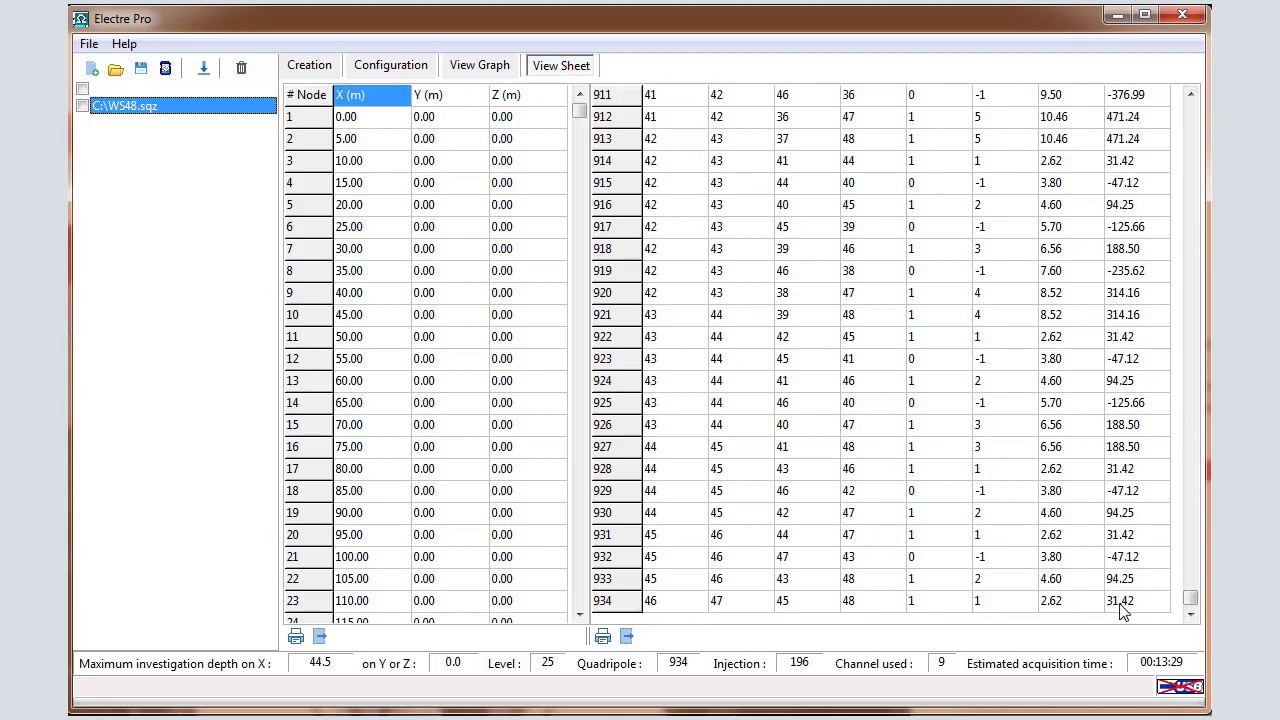
{"action": "left_click_drag", "start_coordinate": [1190, 598], "coordinate": [1190, 385]}
{"action": "left_click_drag", "start_coordinate": [1190, 108], "coordinate": [1190, 108]}
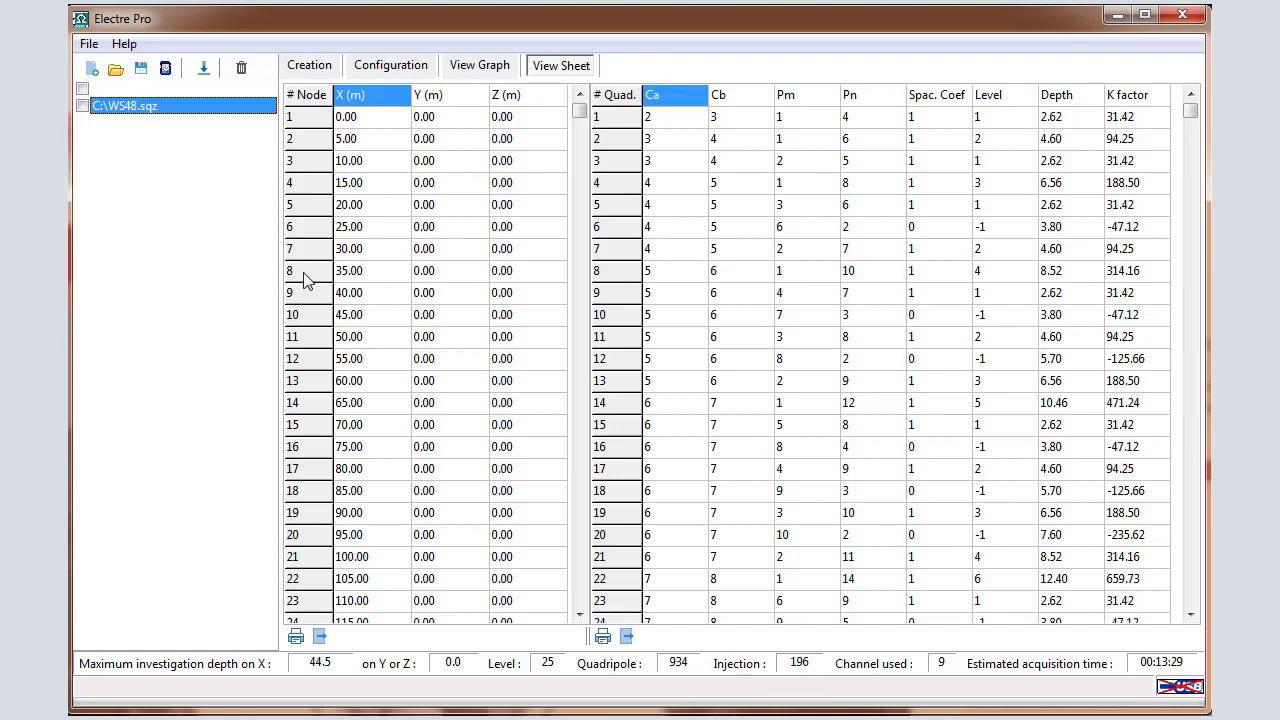
- Mark C:\WS48.sqz and upload it, confirming the Syscal is ready to receive
{"action": "left_click", "coordinate": [82, 106]}
{"action": "left_click", "coordinate": [89, 44]}
{"action": "mouse_move", "coordinate": [150, 206]}
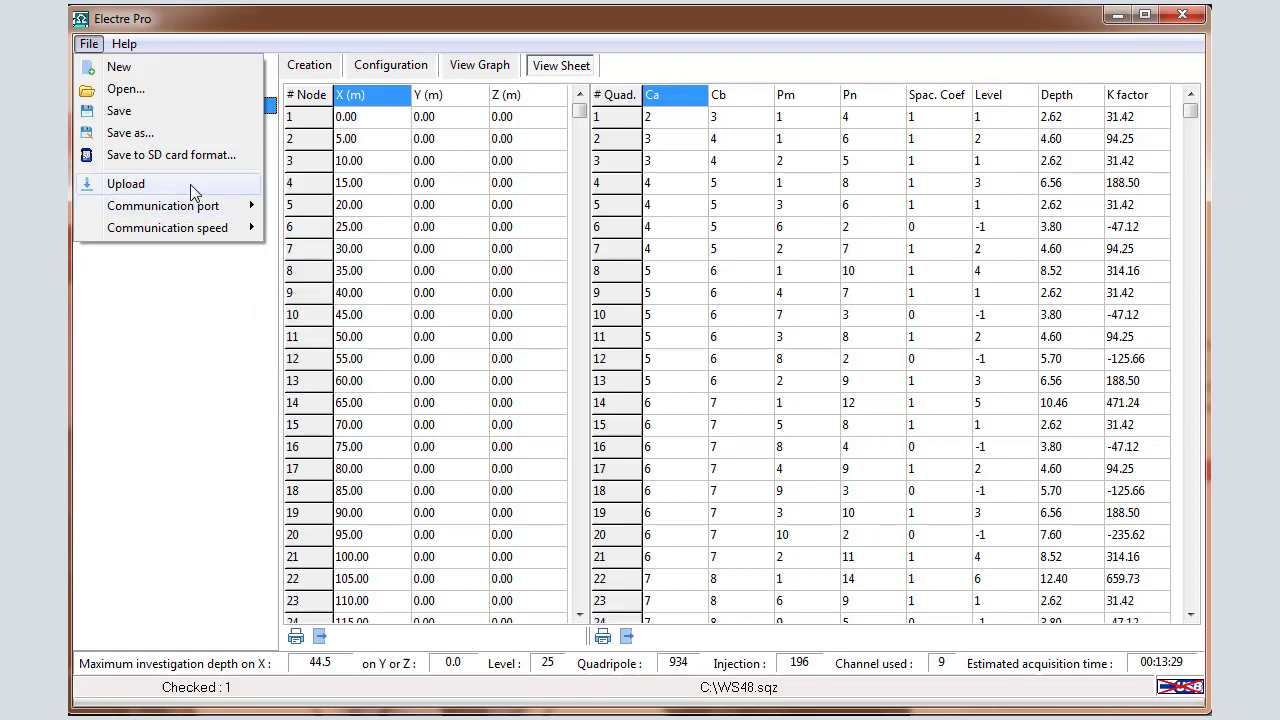
{"action": "left_click", "coordinate": [126, 184]}
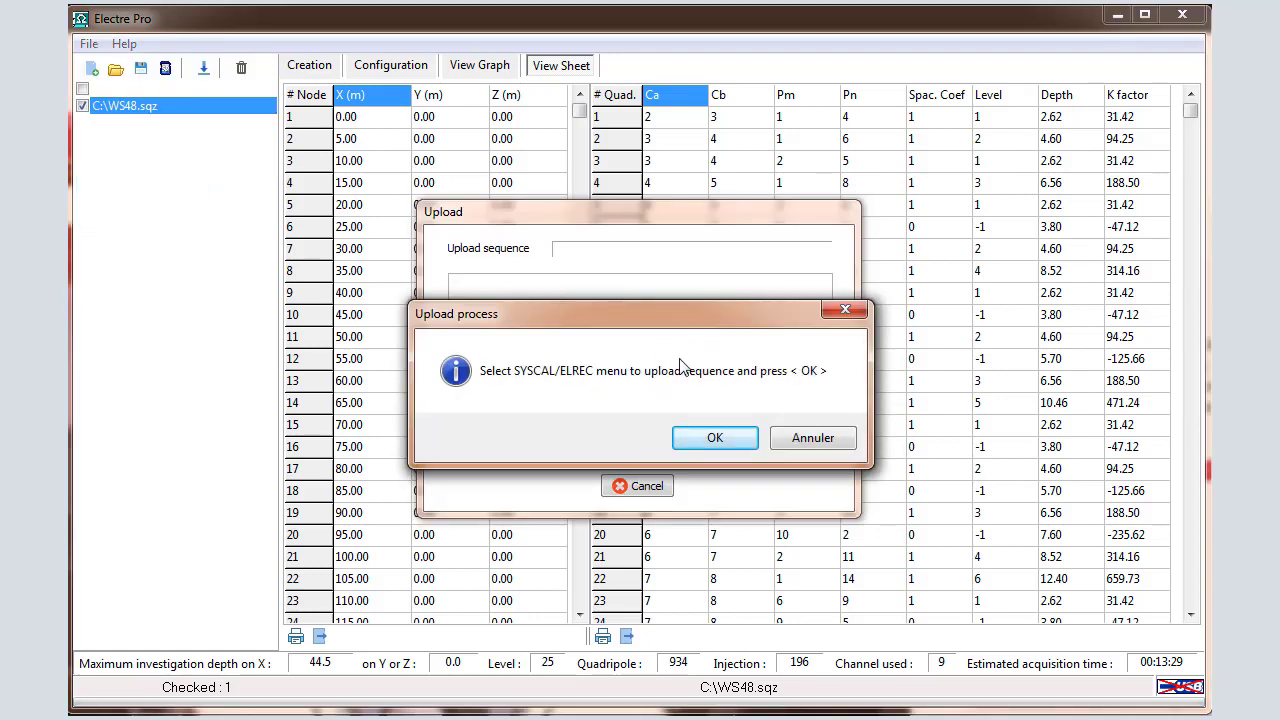
{"action": "left_click", "coordinate": [715, 440]}
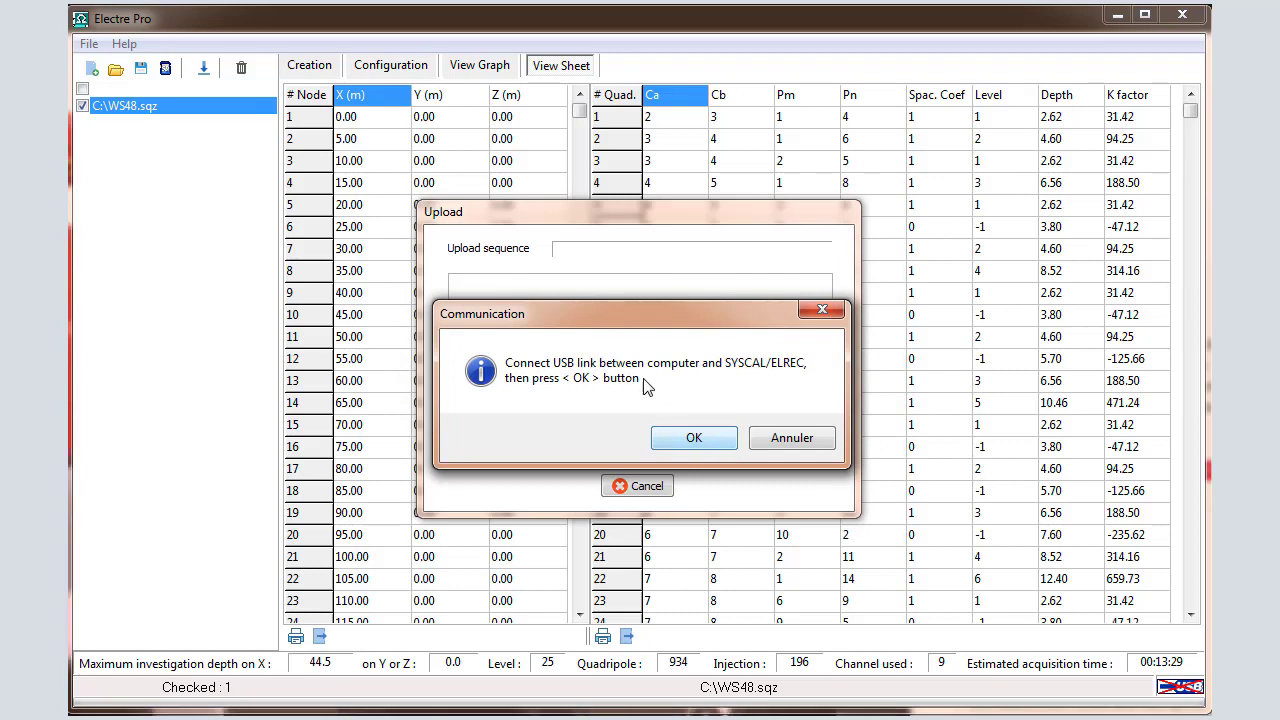